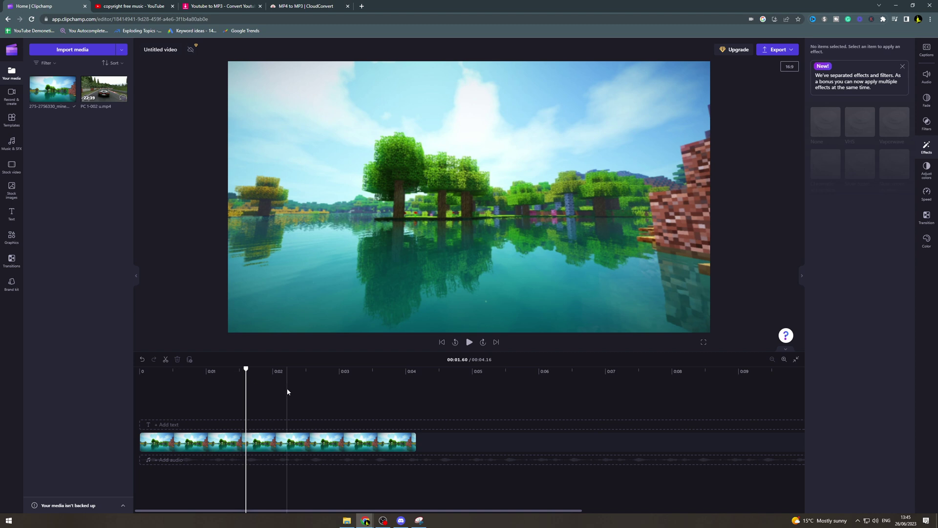
Step: Search YouTube for 'song' and copy the link to the Gwen Stefani True Babe video
{"action": "left_click", "coordinate": [129, 6]}
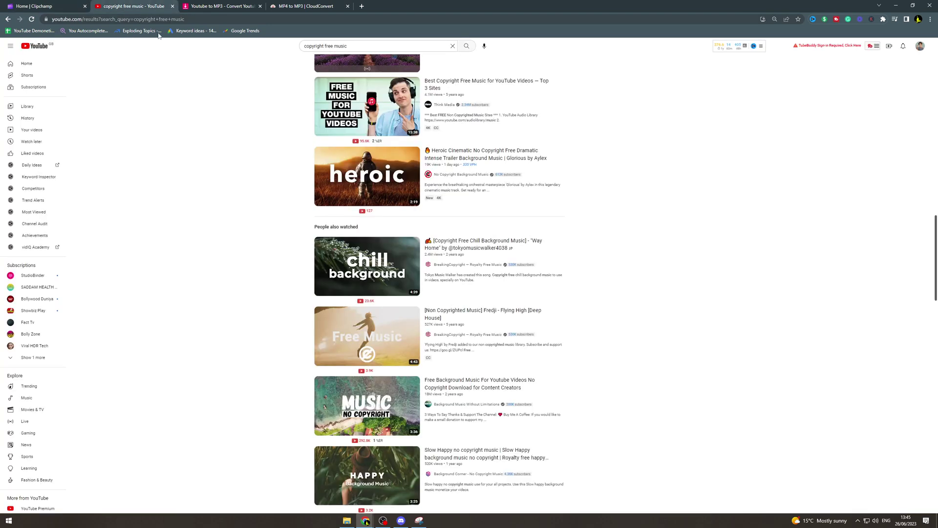
{"action": "left_click", "coordinate": [396, 47]}
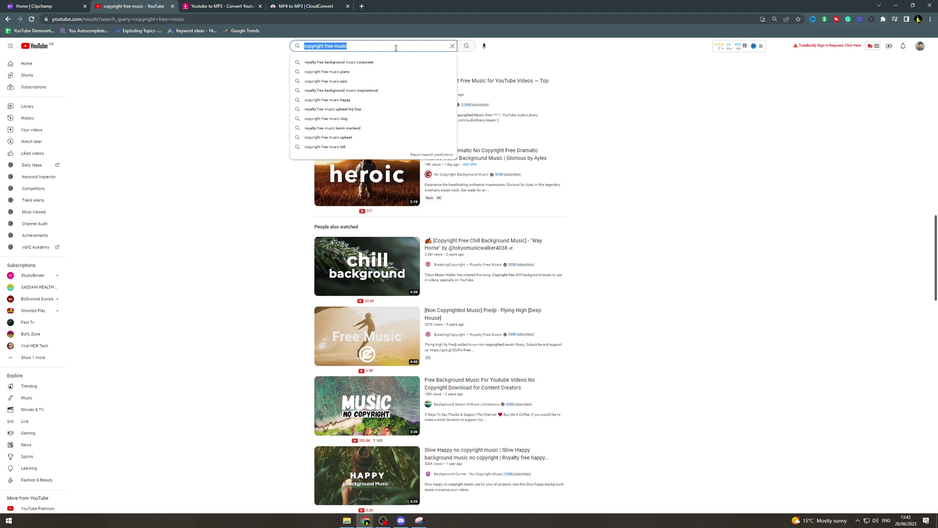
{"action": "type", "text": "song"}
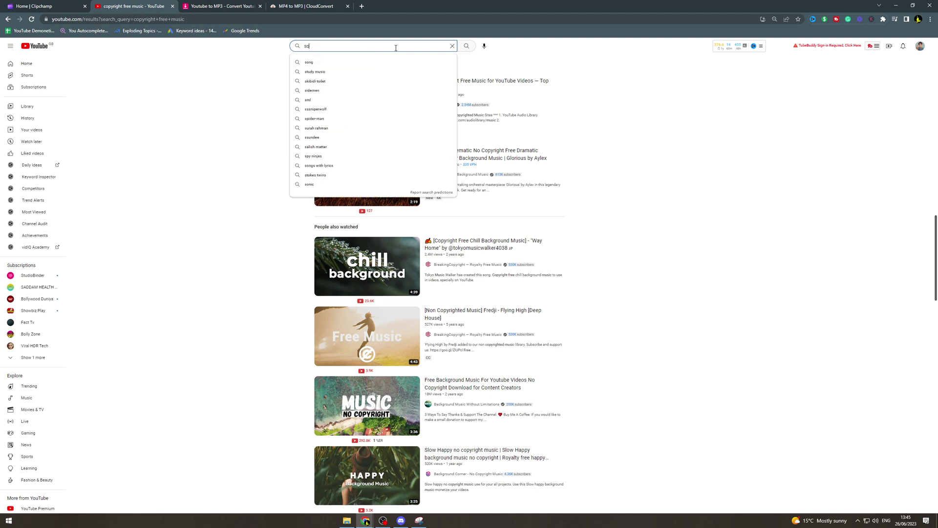
{"action": "key", "text": "Return"}
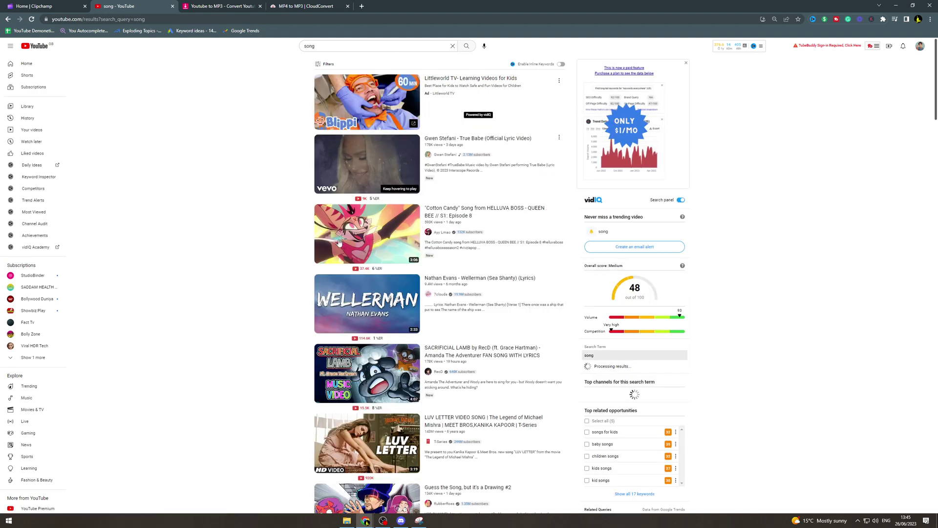
{"action": "right_click", "coordinate": [484, 141]}
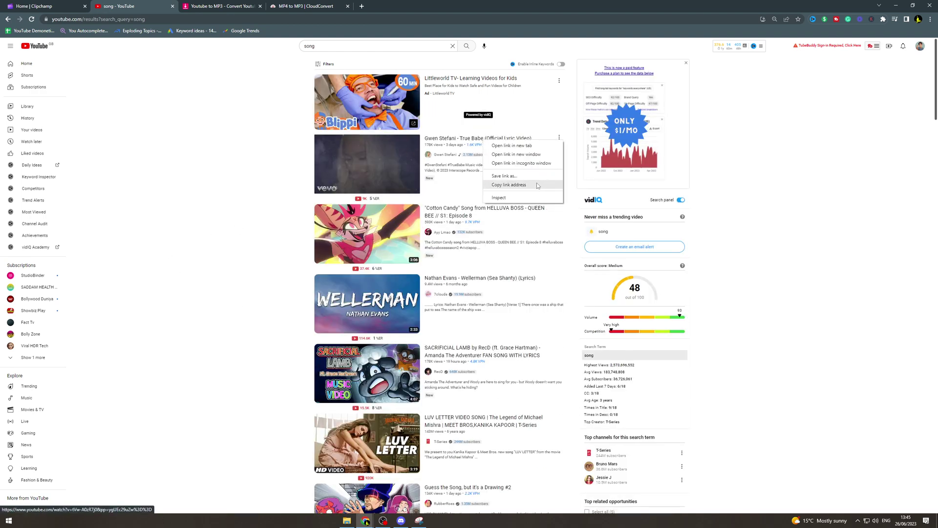
{"action": "left_click", "coordinate": [509, 185]}
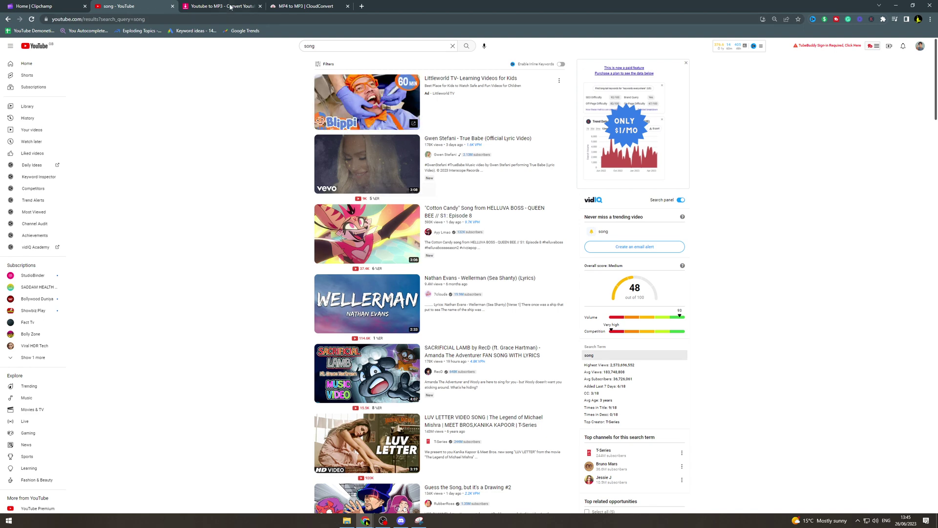
Step: Paste the Gwen Stefani link into Y2Mate and convert it to a 192kbps mp3
{"action": "key", "text": "ctrl+Tab"}
{"action": "triple_click", "coordinate": [354, 144]}
{"action": "key", "text": "ctrl+v"}
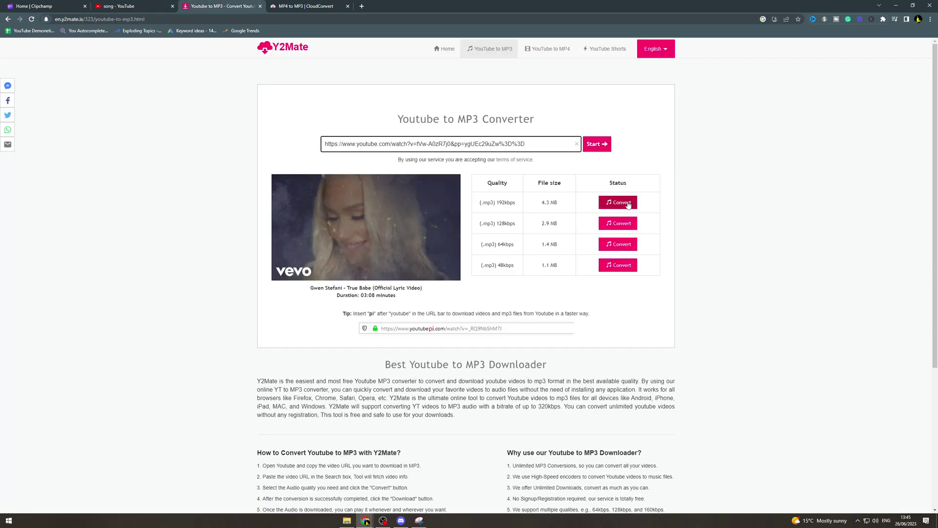
{"action": "left_click", "coordinate": [629, 204]}
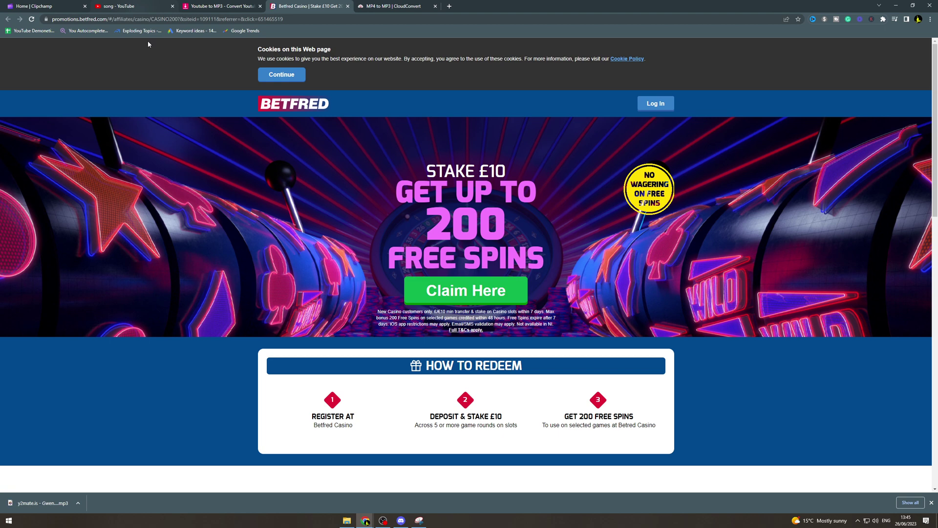
Step: Import the downloaded mp3 into Clipchamp's media library
{"action": "left_click", "coordinate": [47, 6]}
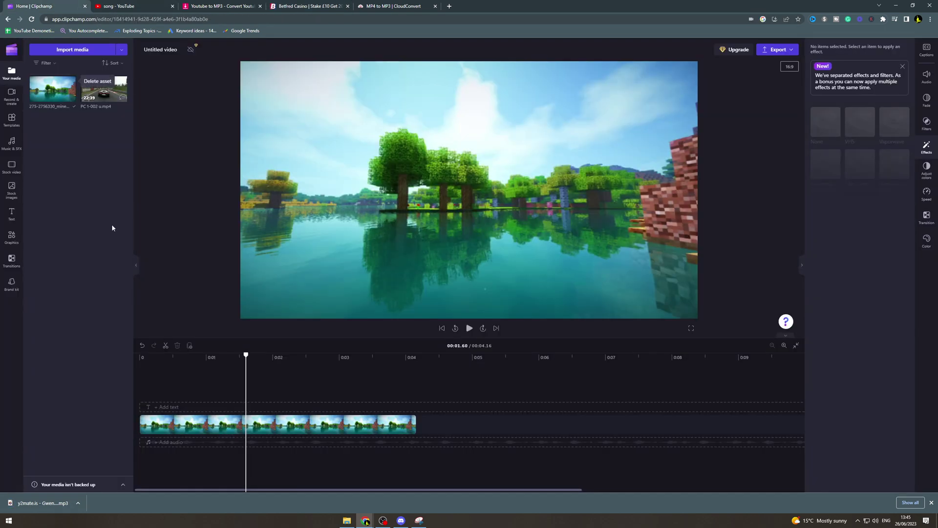
{"action": "left_click_drag", "start_coordinate": [44, 504], "coordinate": [96, 181]}
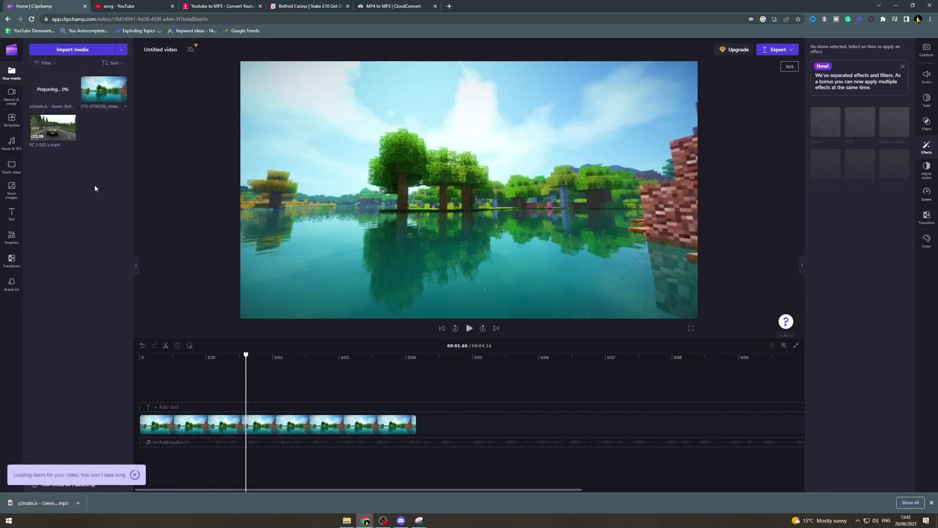
{"action": "left_click", "coordinate": [117, 6]}
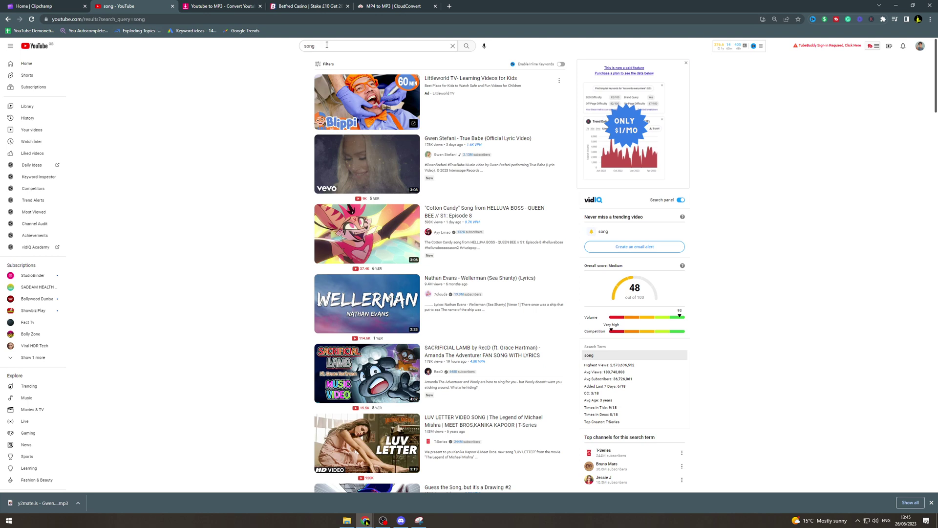
Step: Search YouTube for 'kareoke background' and browse the results
{"action": "double_click", "coordinate": [327, 44]}
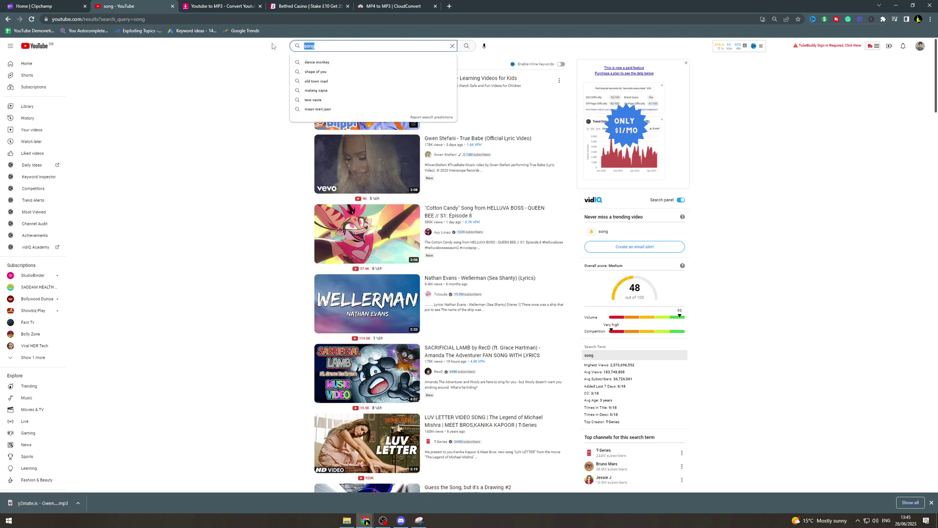
{"action": "type", "text": "kar"}
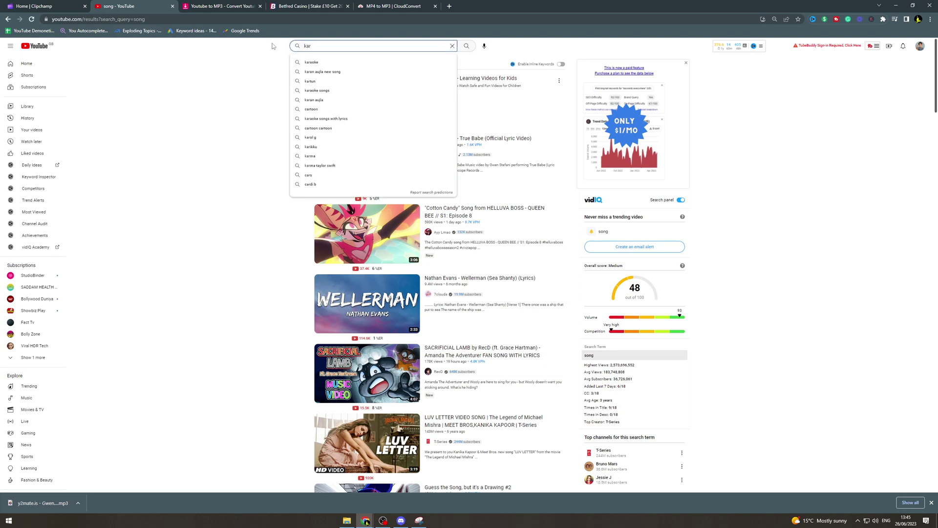
{"action": "type", "text": "eoke background"}
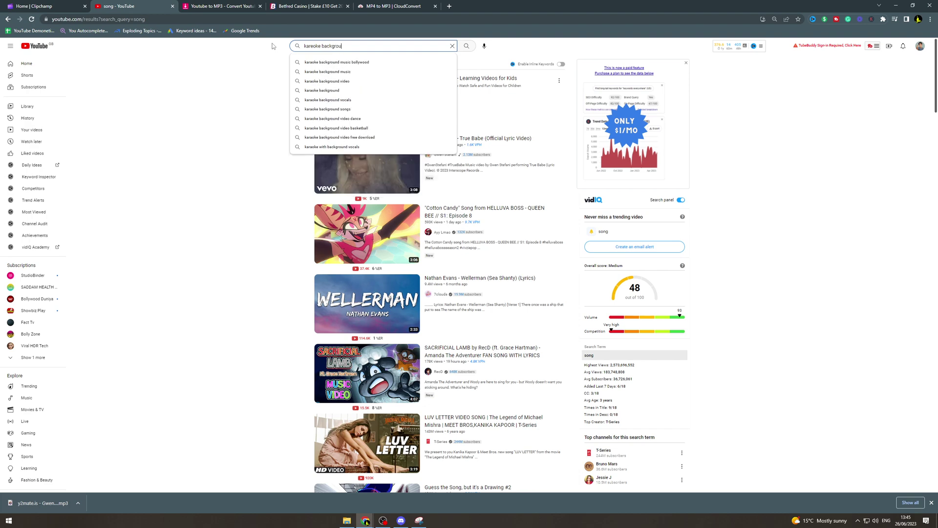
{"action": "key", "text": "Return"}
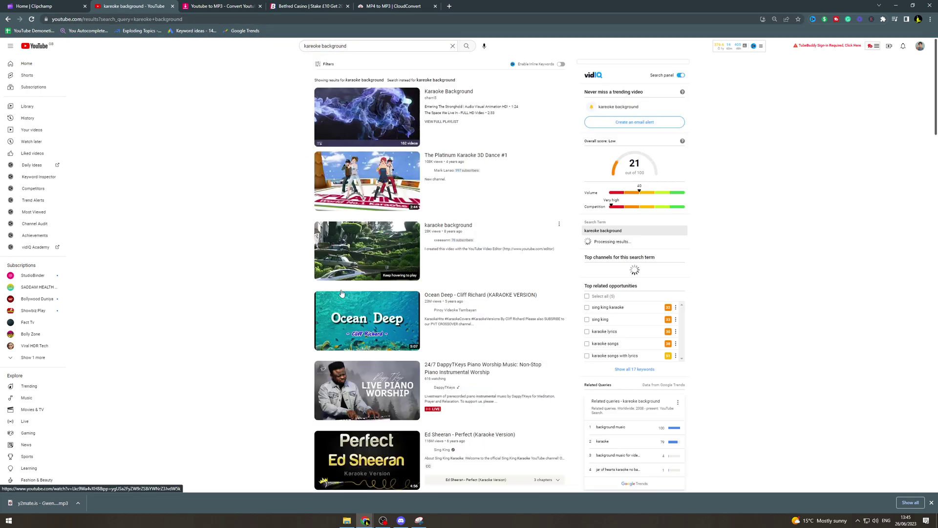
{"action": "scroll", "coordinate": [309, 322], "scroll_direction": "down", "scroll_amount": 3}
{"action": "scroll", "coordinate": [307, 321], "scroll_direction": "down", "scroll_amount": 1}
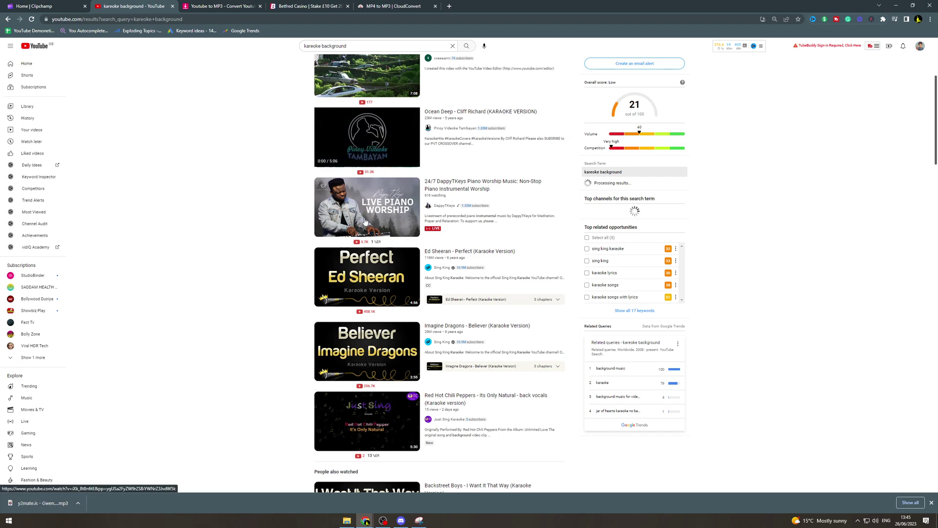
{"action": "scroll", "coordinate": [301, 318], "scroll_direction": "down", "scroll_amount": 4}
{"action": "scroll", "coordinate": [301, 319], "scroll_direction": "down", "scroll_amount": 11}
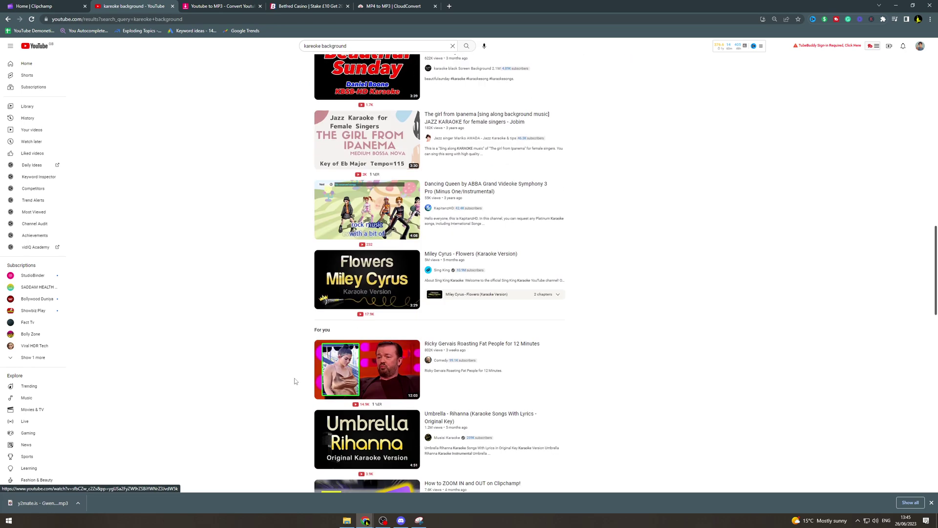
{"action": "scroll", "coordinate": [299, 365], "scroll_direction": "up", "scroll_amount": 15}
Step: Search 'sparking 10 minutes' and copy the Digital Fire Sparks Effect video's link
{"action": "triple_click", "coordinate": [342, 46]}
{"action": "type", "text": "spar"}
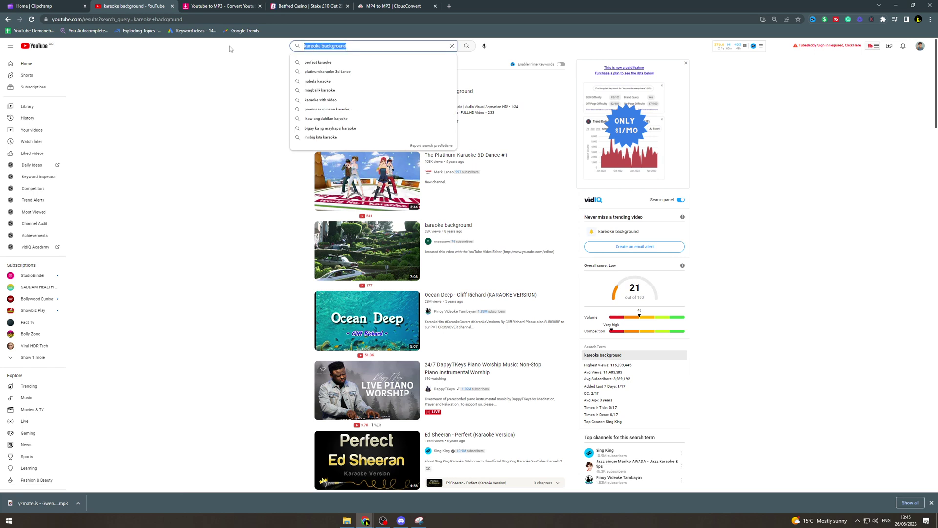
{"action": "type", "text": "king "}
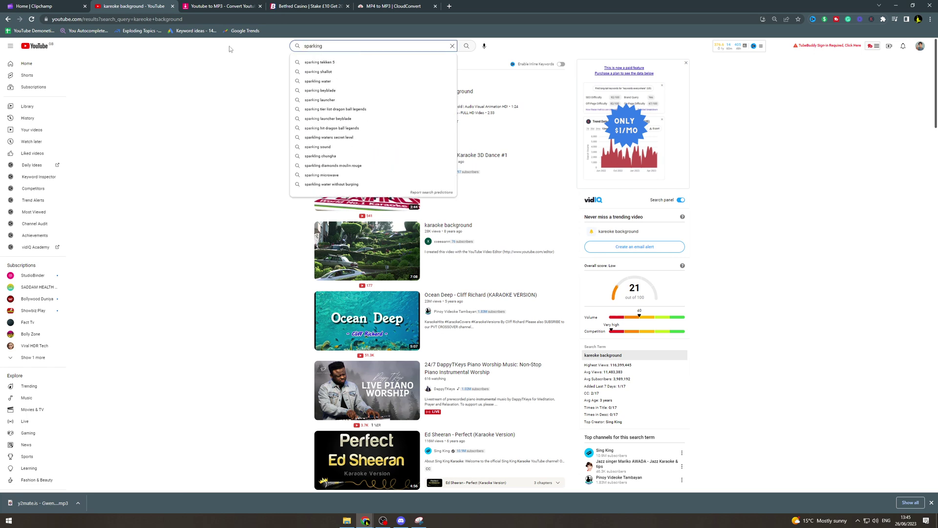
{"action": "type", "text": "10 minutes"}
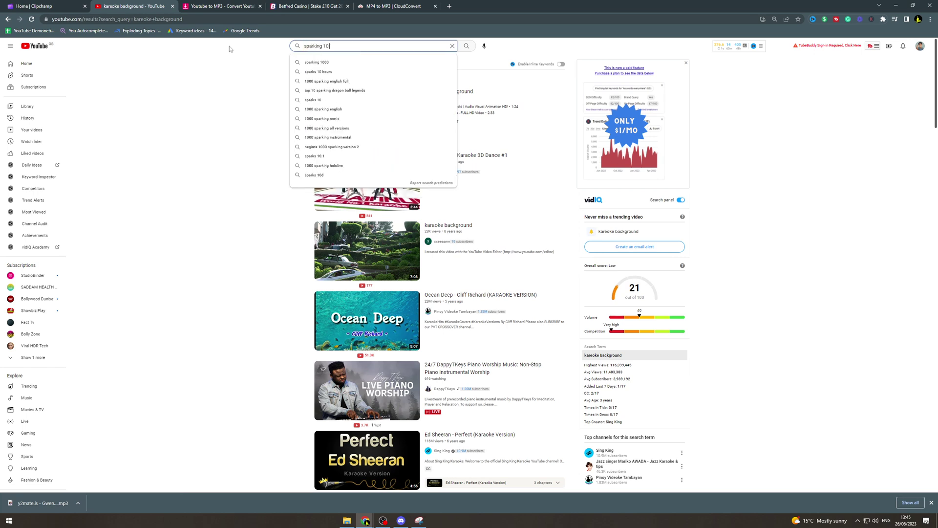
{"action": "key", "text": "Return"}
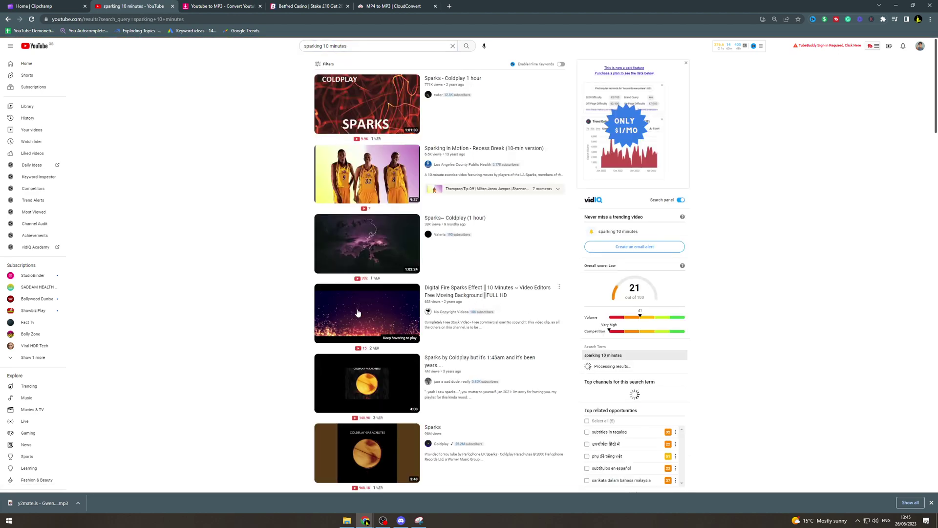
{"action": "mouse_move", "coordinate": [356, 311]}
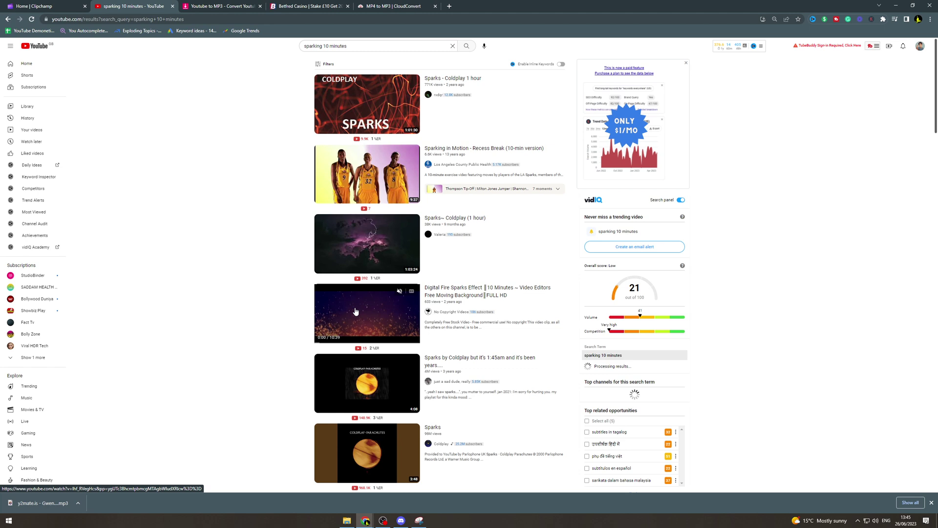
{"action": "right_click", "coordinate": [456, 295]}
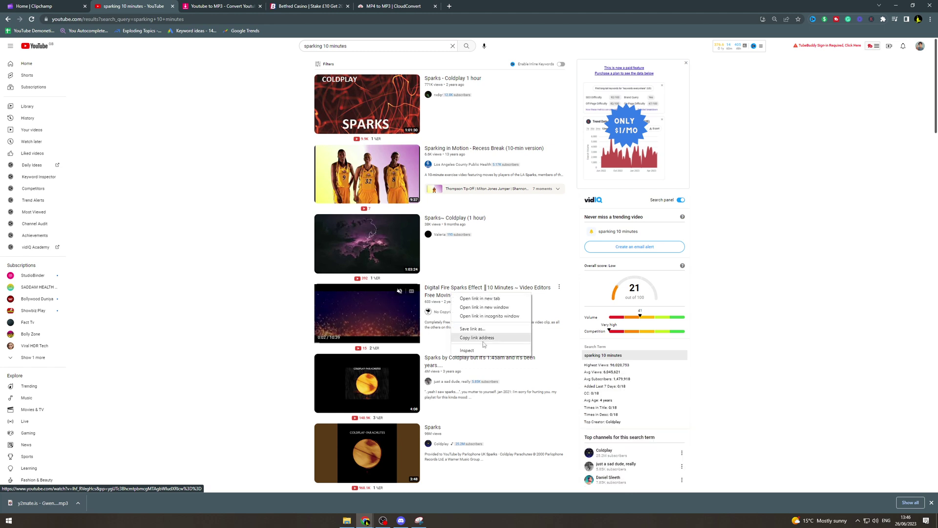
{"action": "left_click", "coordinate": [477, 337]}
Step: Web-search 'youtube to mp4' and open Y2Mate's YouTube to MP4 converter
{"action": "key", "text": "ctrl+Tab"}
{"action": "left_click", "coordinate": [156, 20]}
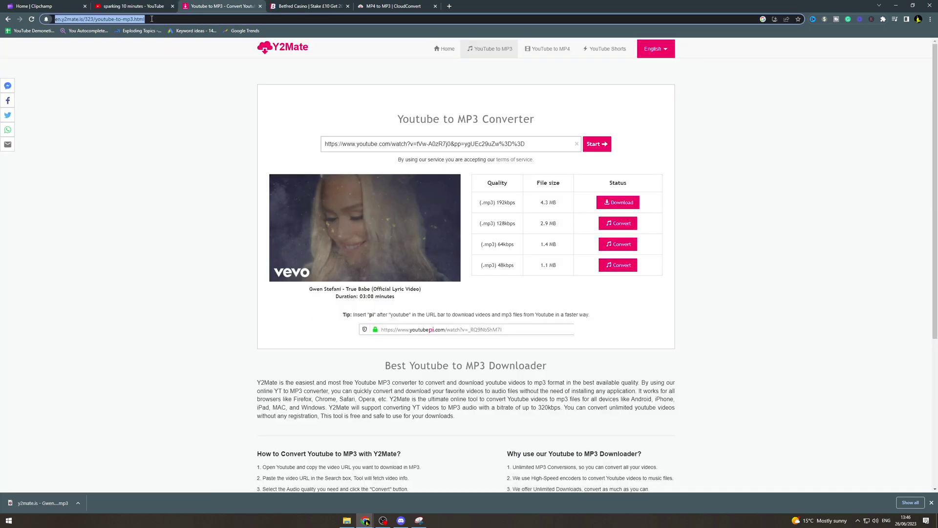
{"action": "type", "text": "youtube to "}
{"action": "type", "text": "mp4"}
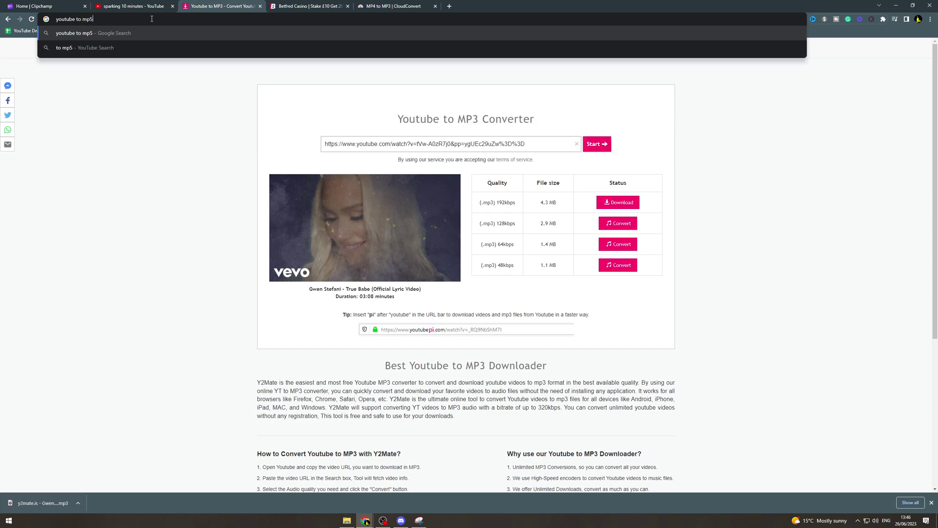
{"action": "key", "text": "Return"}
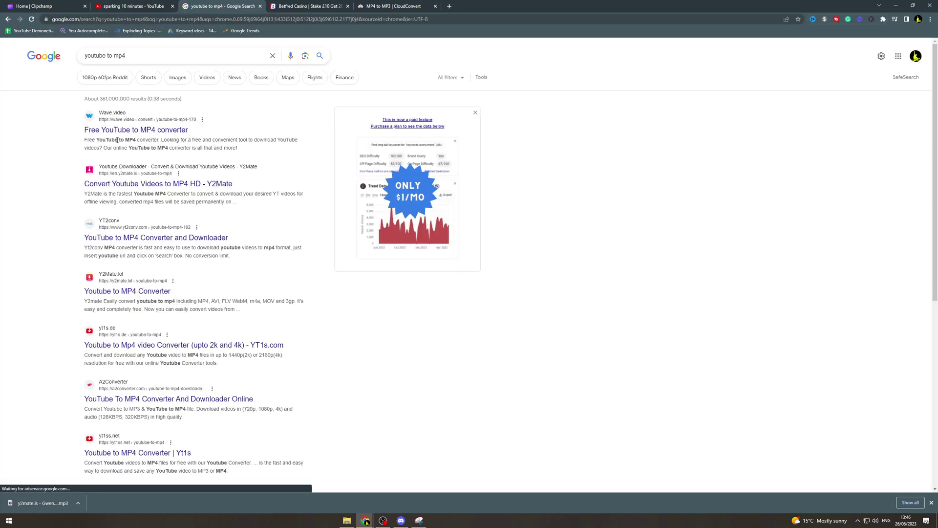
{"action": "left_click", "coordinate": [147, 184]}
{"action": "left_click", "coordinate": [449, 144]}
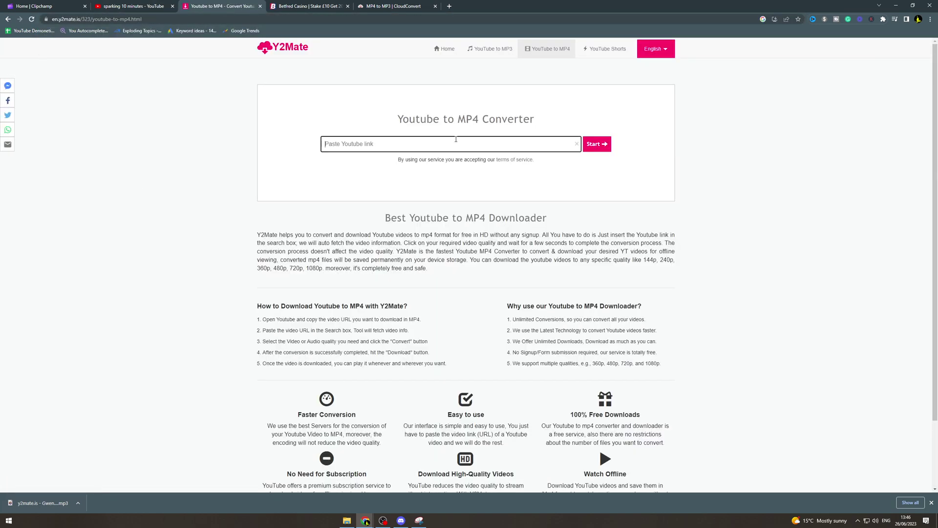
Step: Paste the fire sparks link into Y2Mate and convert it to a 480p mp4
{"action": "key", "text": "ctrl+v"}
{"action": "left_click", "coordinate": [600, 145]}
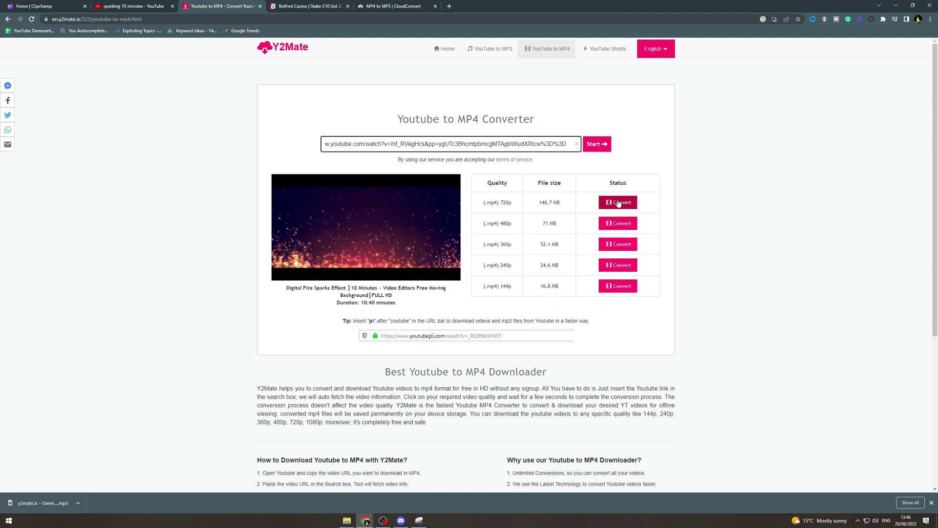
{"action": "left_click", "coordinate": [619, 223]}
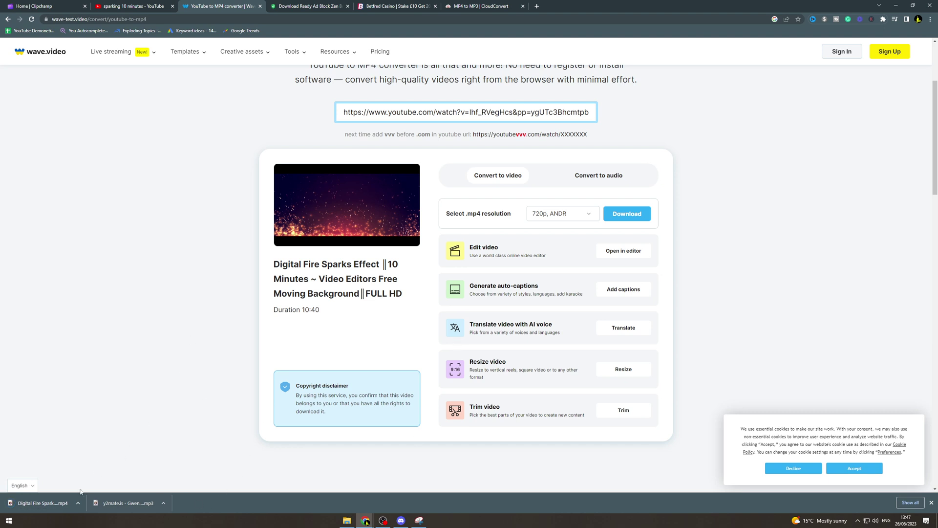
Step: Import the fire sparks mp4 and replace the Minecraft clip with it on the timeline
{"action": "left_click_drag", "start_coordinate": [58, 508], "coordinate": [54, 201]}
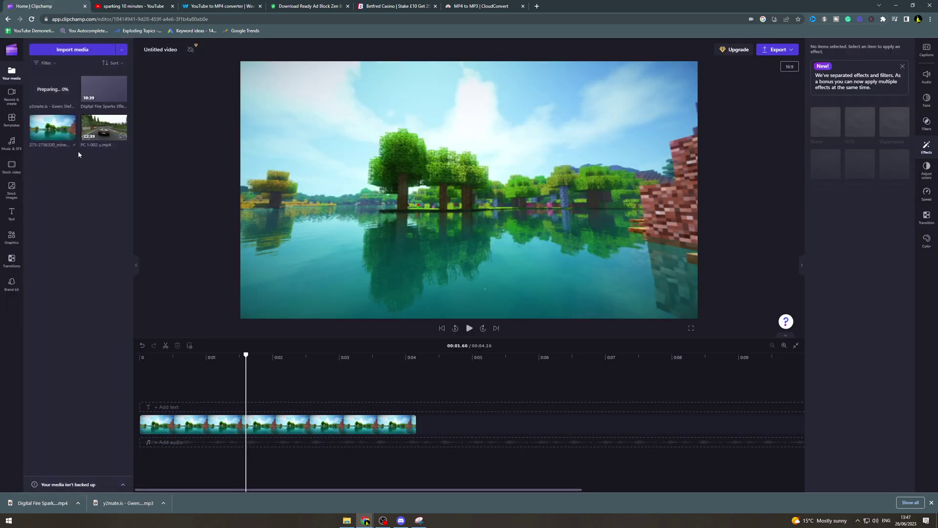
{"action": "left_click", "coordinate": [300, 428]}
{"action": "key", "text": "Delete"}
{"action": "left_click_drag", "start_coordinate": [99, 83], "coordinate": [173, 437]}
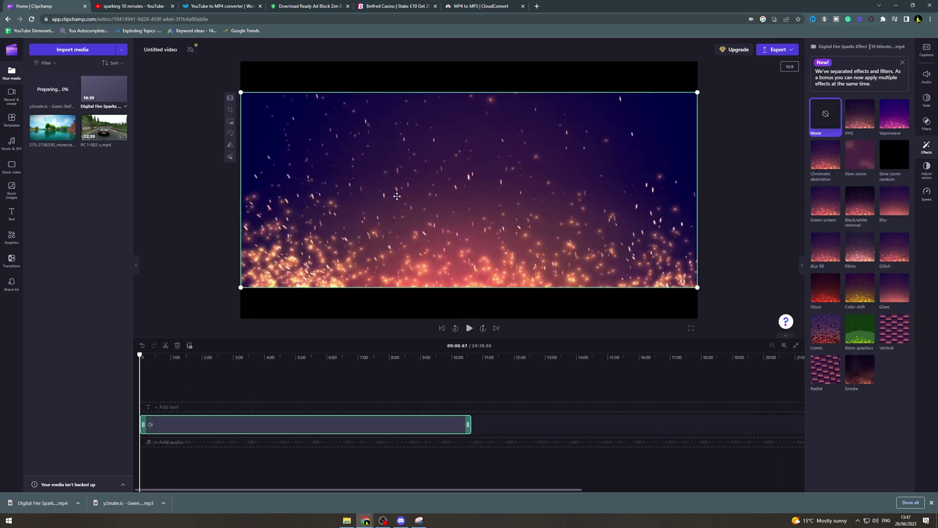
Step: Enlarge the fire sparks clip past the frame edges and preview playback
{"action": "left_click_drag", "start_coordinate": [702, 288], "coordinate": [742, 307]}
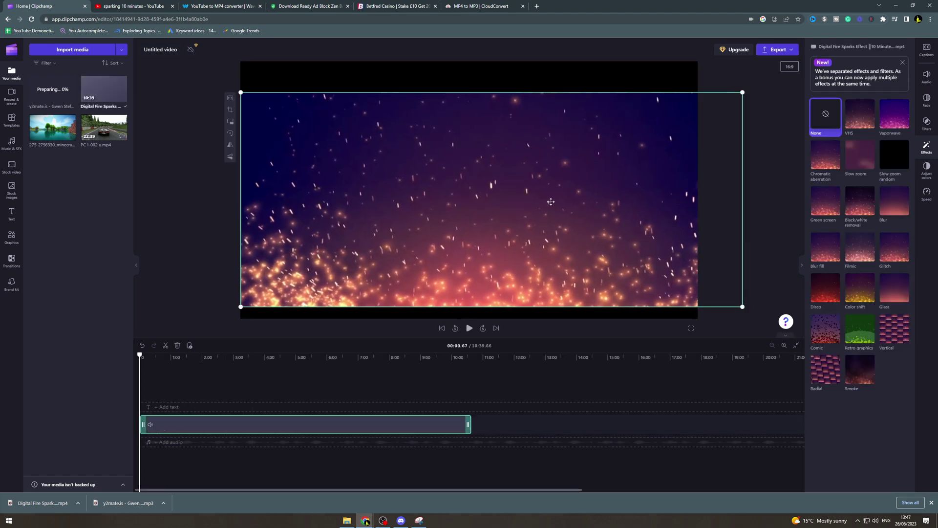
{"action": "left_click_drag", "start_coordinate": [241, 95], "coordinate": [145, 51]}
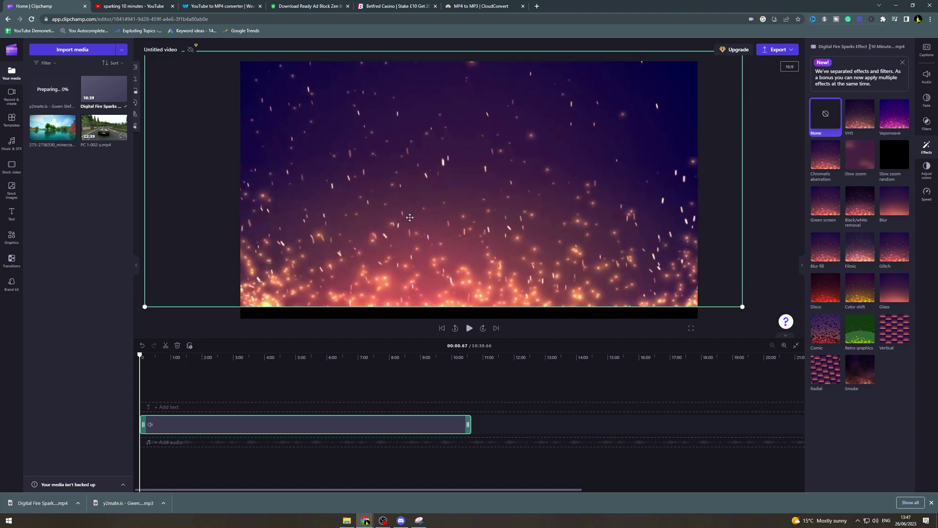
{"action": "key", "text": "space"}
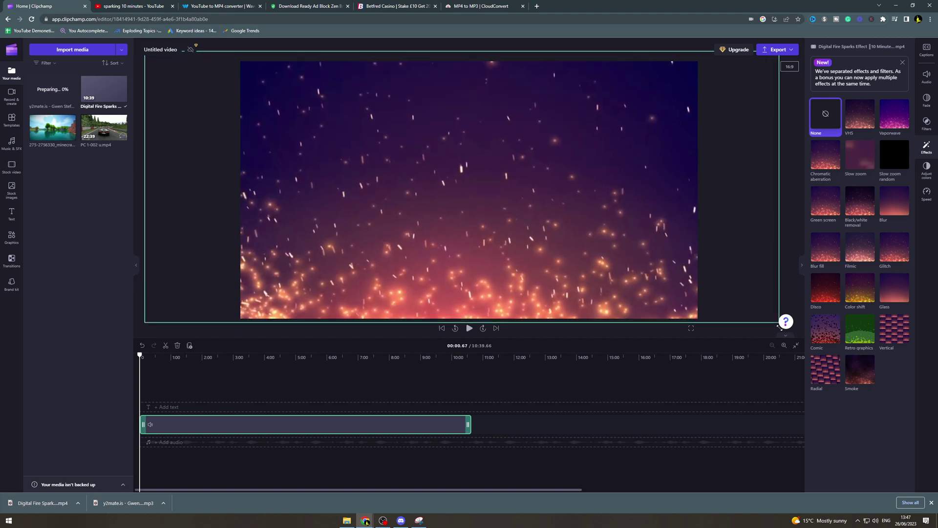
{"action": "left_click", "coordinate": [521, 392]}
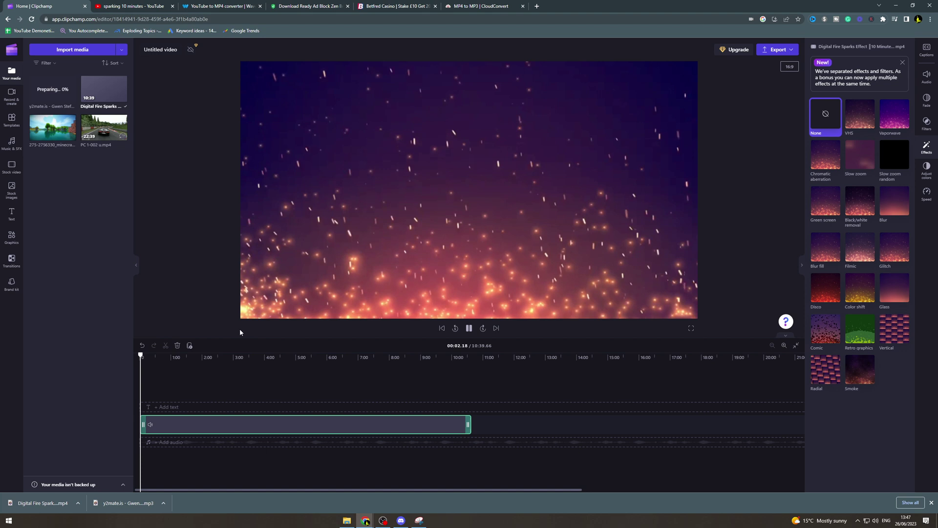
{"action": "key", "text": "space"}
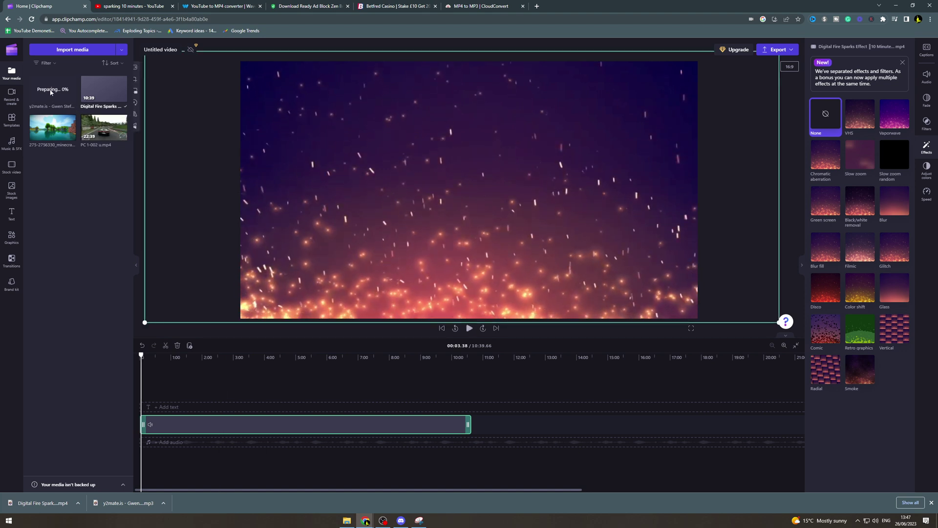
Step: Add the Dream mp3 to the timeline under the fire-sparks clip and preview them together
{"action": "left_click_drag", "start_coordinate": [151, 395], "coordinate": [75, 332]}
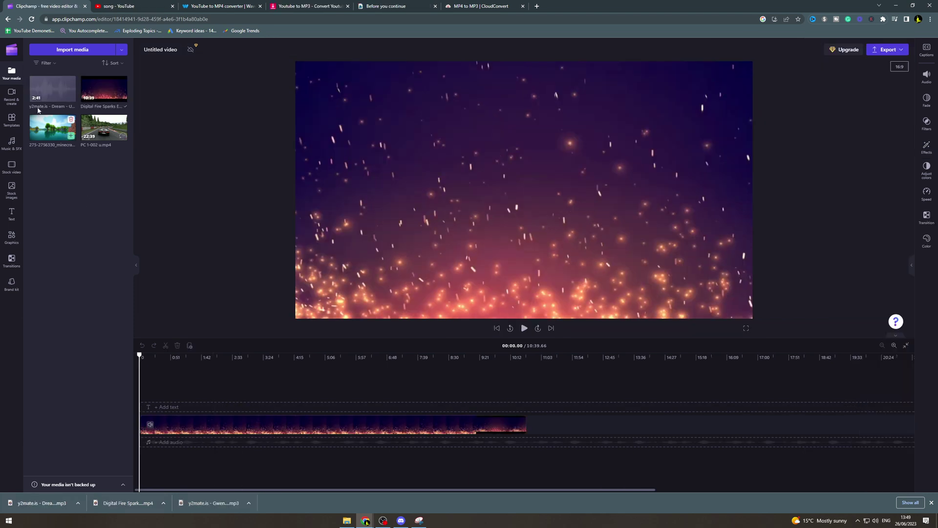
{"action": "left_click_drag", "start_coordinate": [44, 92], "coordinate": [142, 445]}
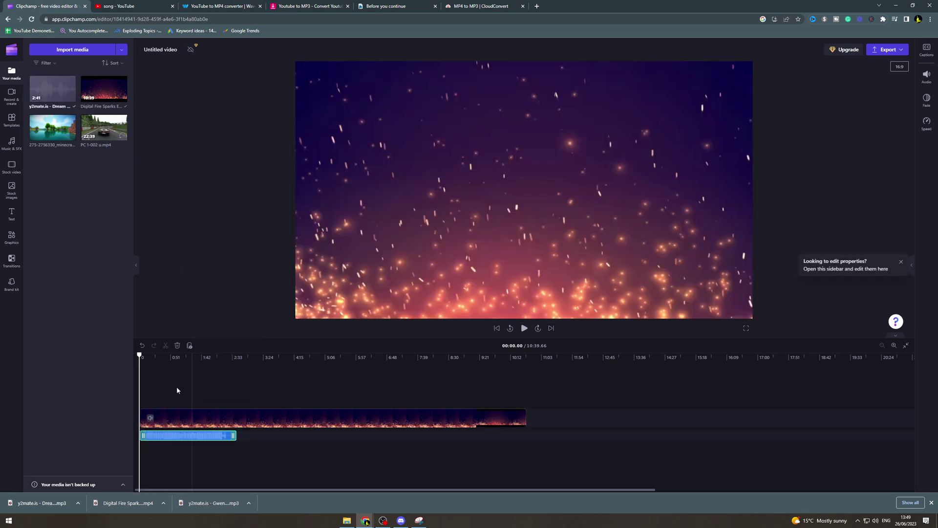
{"action": "key", "text": "space"}
{"action": "left_click", "coordinate": [148, 357]}
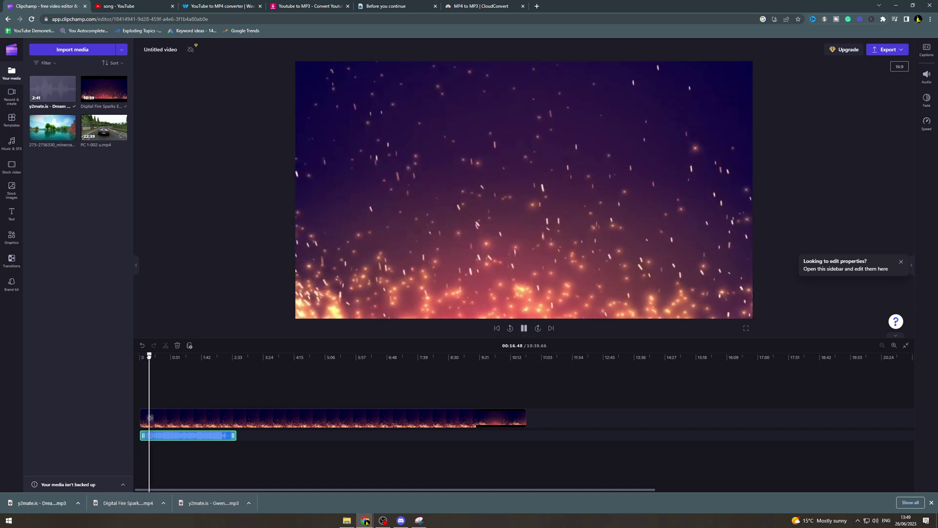
{"action": "key", "text": "space"}
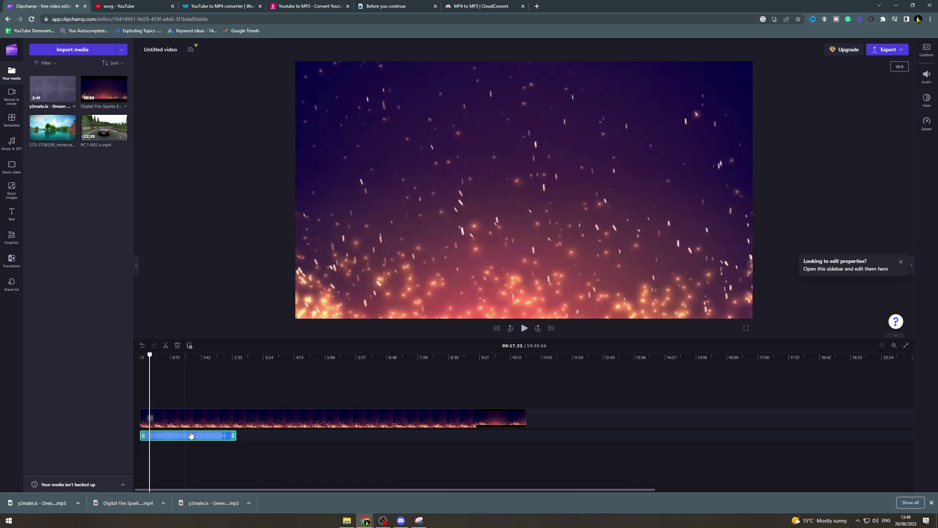
{"action": "left_click", "coordinate": [140, 358]}
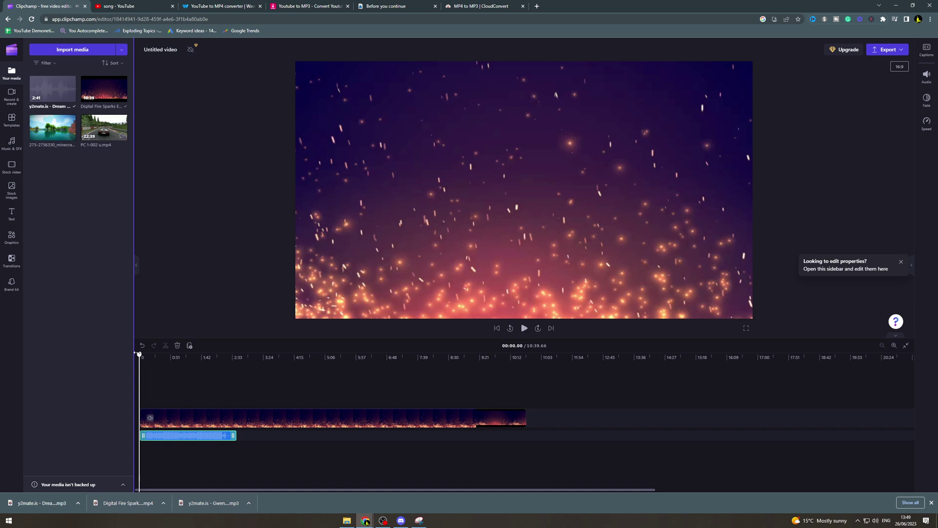
{"action": "left_click", "coordinate": [525, 419]}
Step: Trim the fire-sparks clip to the song's end, then enable auto-captions with profanity filtering
{"action": "left_click_drag", "start_coordinate": [525, 419], "coordinate": [230, 408]}
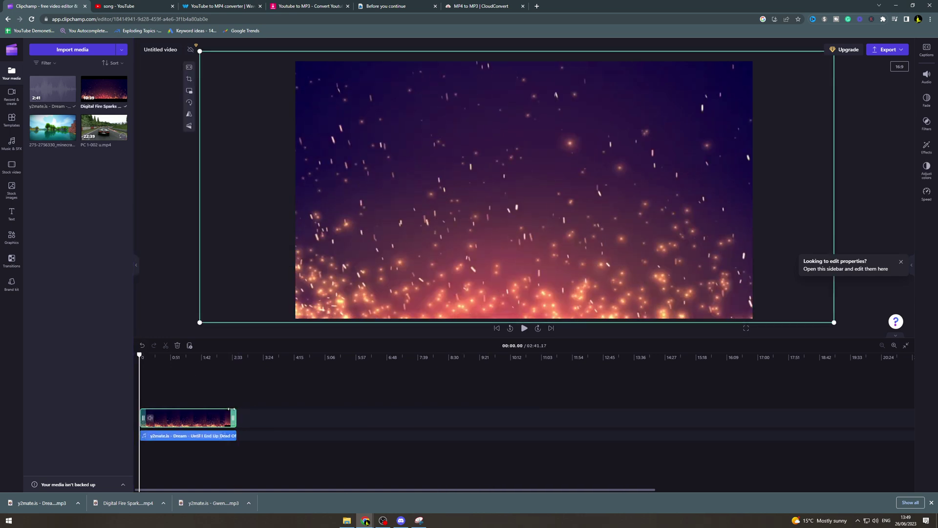
{"action": "left_click", "coordinate": [161, 437]}
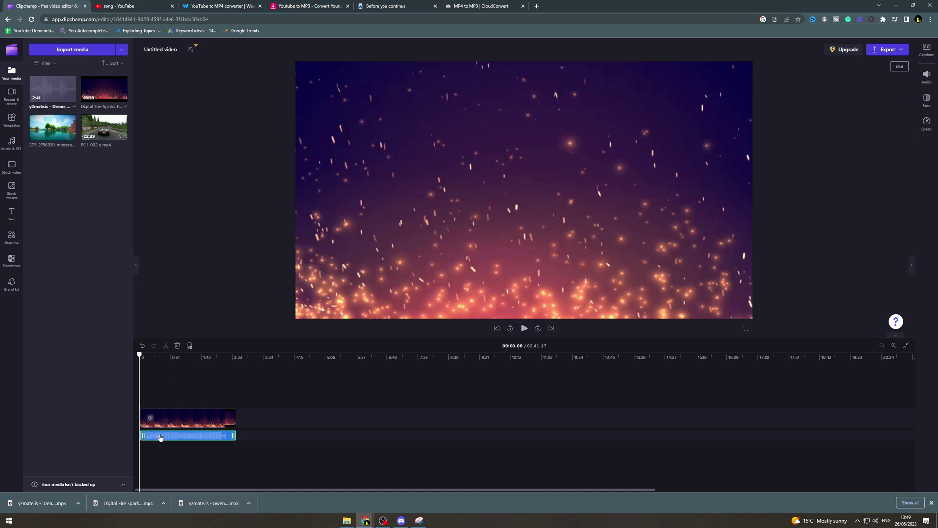
{"action": "left_click", "coordinate": [920, 54]}
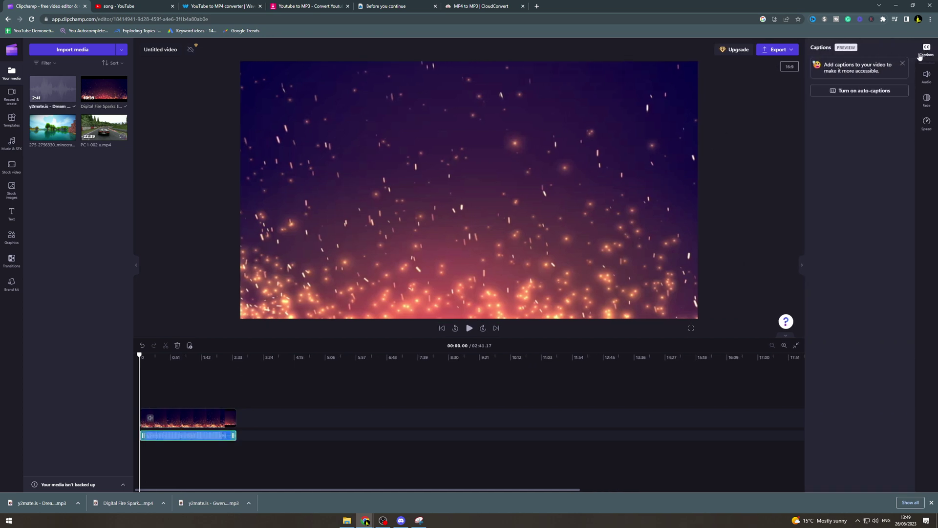
{"action": "left_click", "coordinate": [861, 96]}
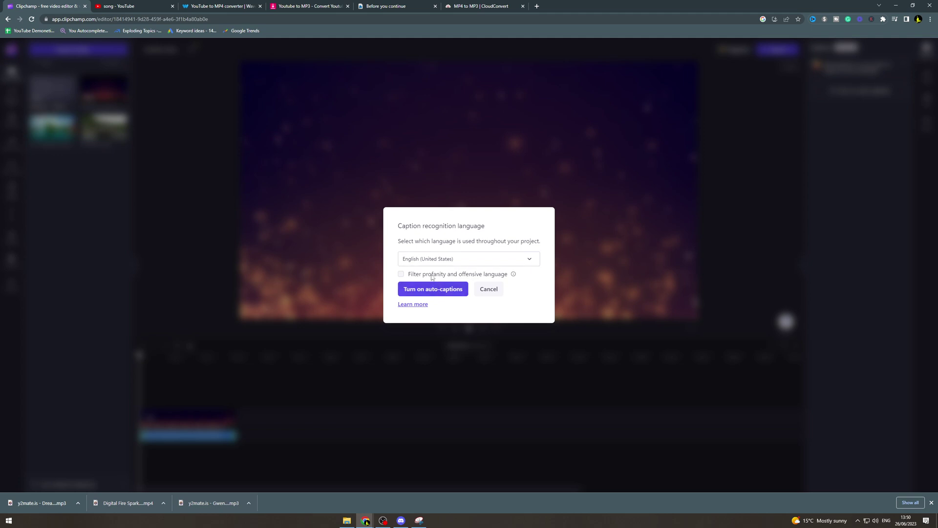
{"action": "left_click", "coordinate": [401, 275]}
{"action": "left_click", "coordinate": [411, 290]}
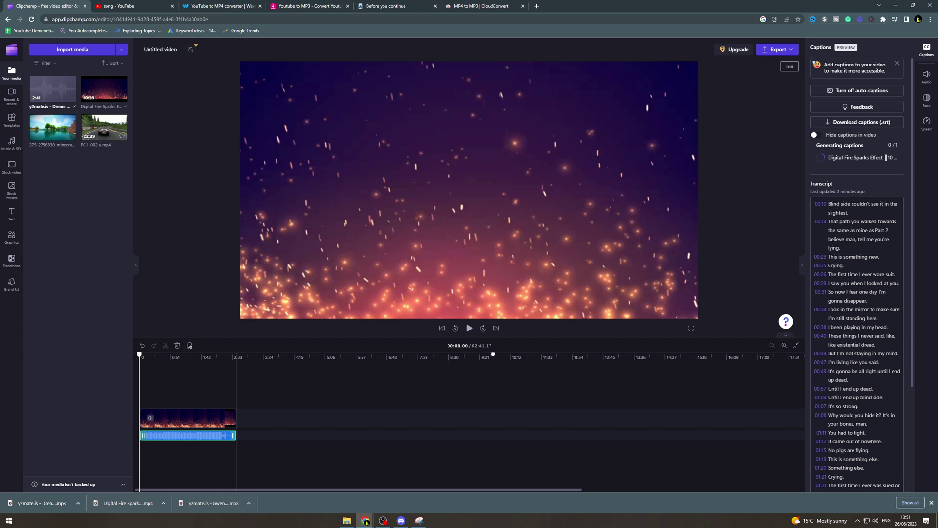
Step: Jump to the first lyric 'Blind side couldn't see it in the' and play it over the background
{"action": "left_click", "coordinate": [819, 208]}
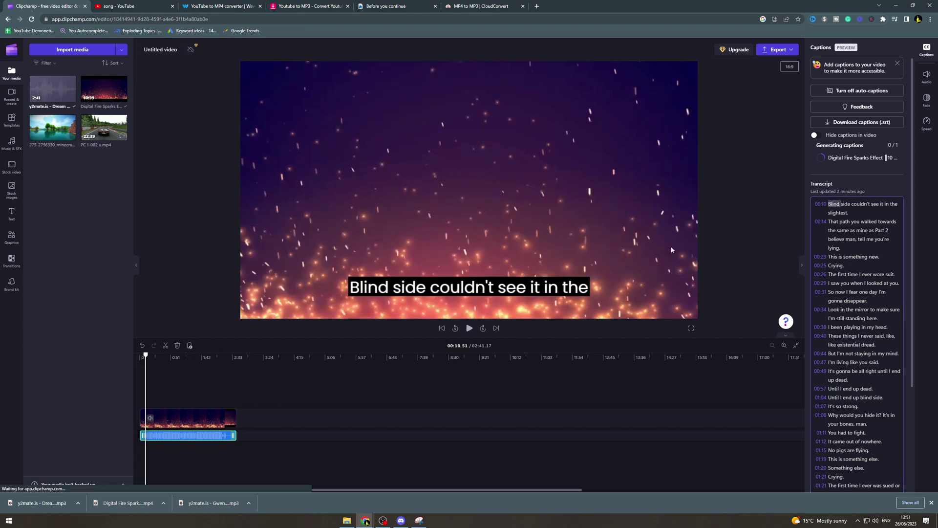
{"action": "left_click", "coordinate": [469, 328]}
{"action": "left_click", "coordinate": [470, 328]}
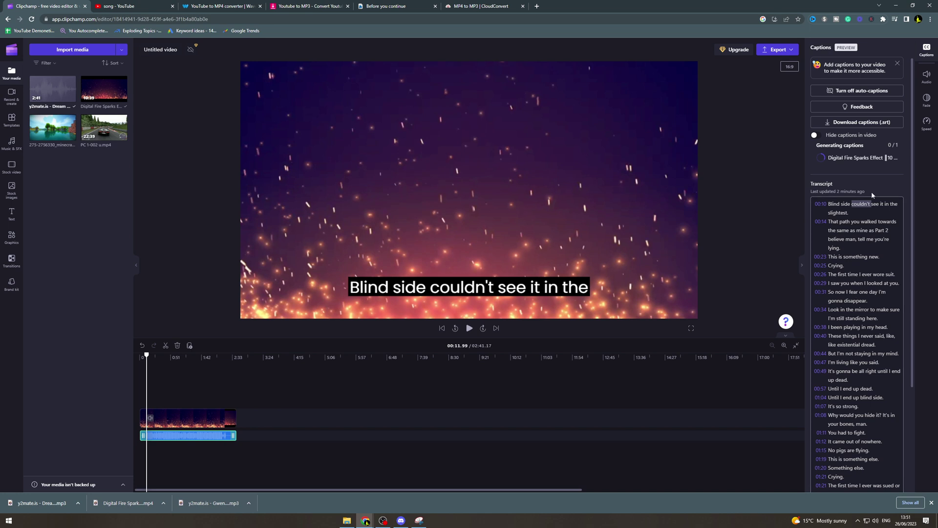
{"action": "scroll", "coordinate": [856, 225], "scroll_direction": "down", "scroll_amount": 3}
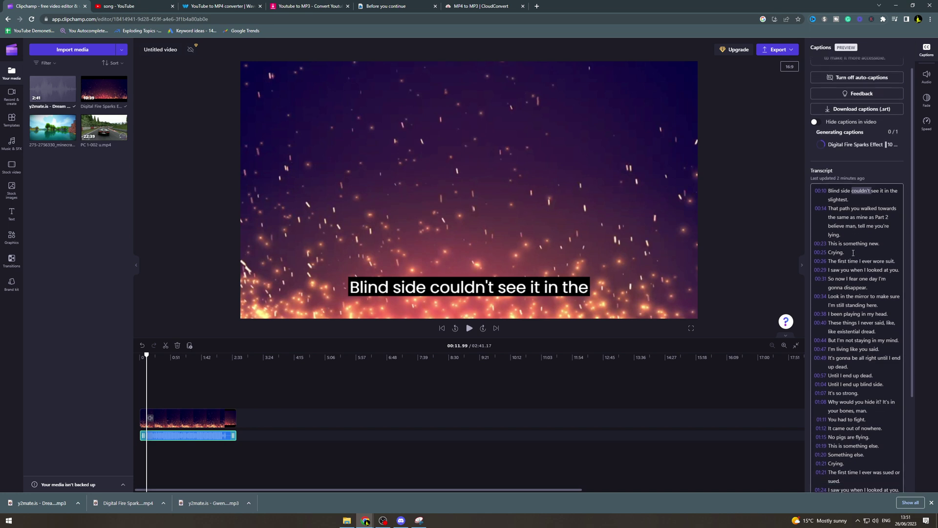
{"action": "scroll", "coordinate": [863, 386], "scroll_direction": "up", "scroll_amount": 3}
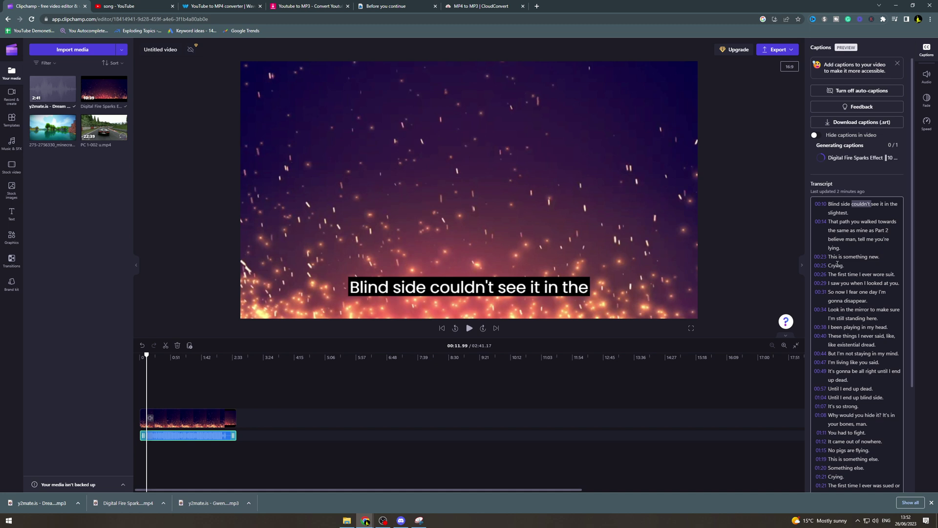
{"action": "double_click", "coordinate": [863, 203]}
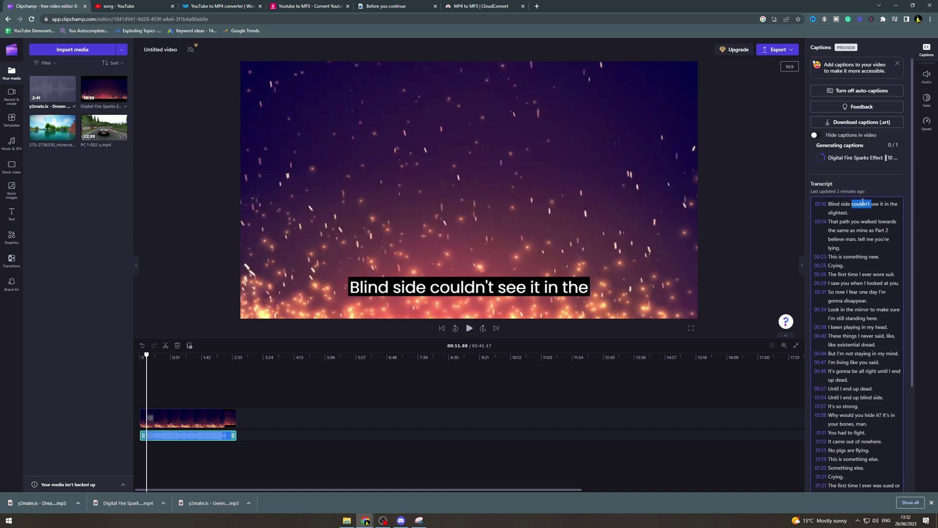
Step: Jump to the first lyric caption and enlarge its text in the preview
{"action": "left_click", "coordinate": [469, 286]}
{"action": "left_click", "coordinate": [461, 394]}
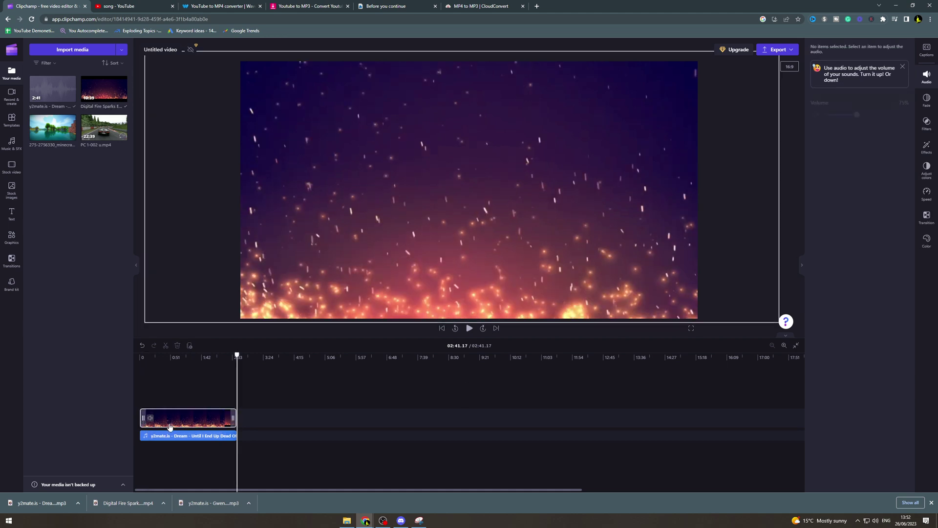
{"action": "left_click", "coordinate": [188, 435]}
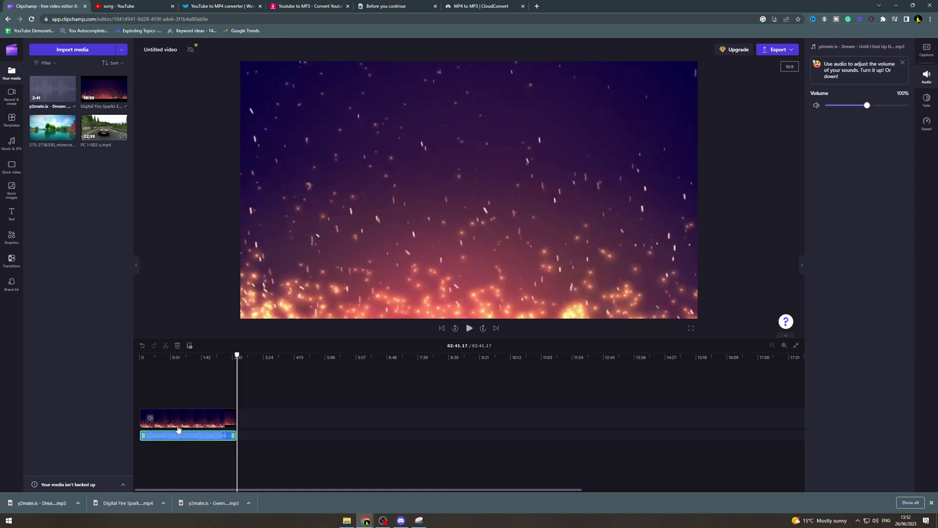
{"action": "left_click", "coordinate": [926, 49]}
{"action": "left_click", "coordinate": [846, 168]}
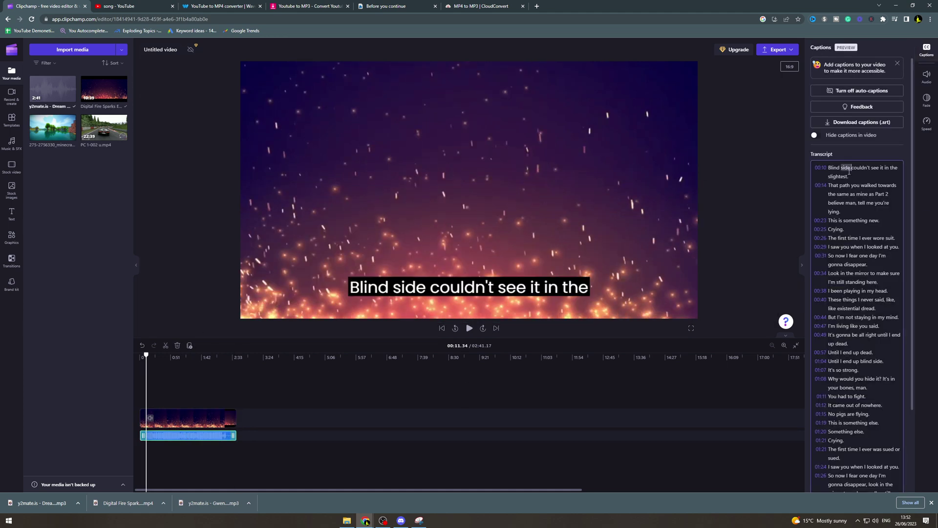
{"action": "left_click", "coordinate": [485, 288]}
{"action": "left_click_drag", "start_coordinate": [590, 276], "coordinate": [527, 283]}
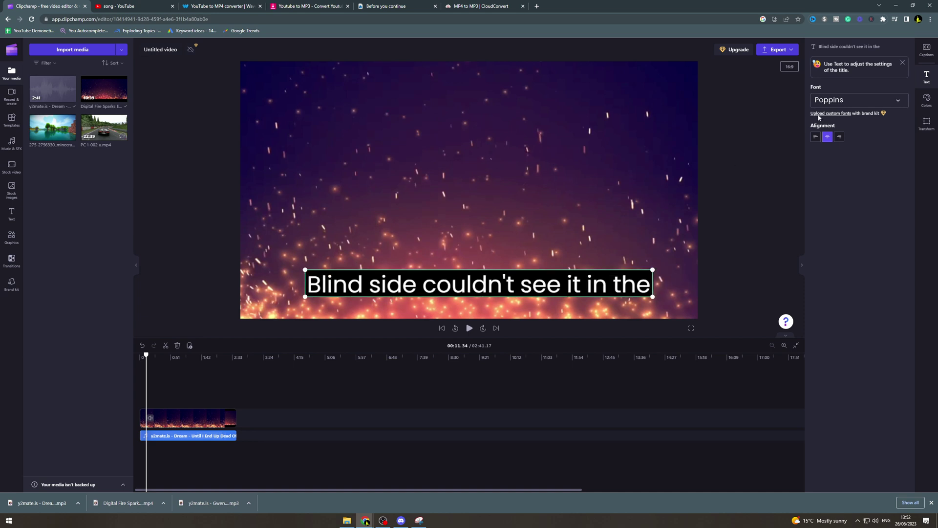
Step: Change the caption font to Azeret Mono and move it to the top of the video
{"action": "left_click", "coordinate": [851, 102]}
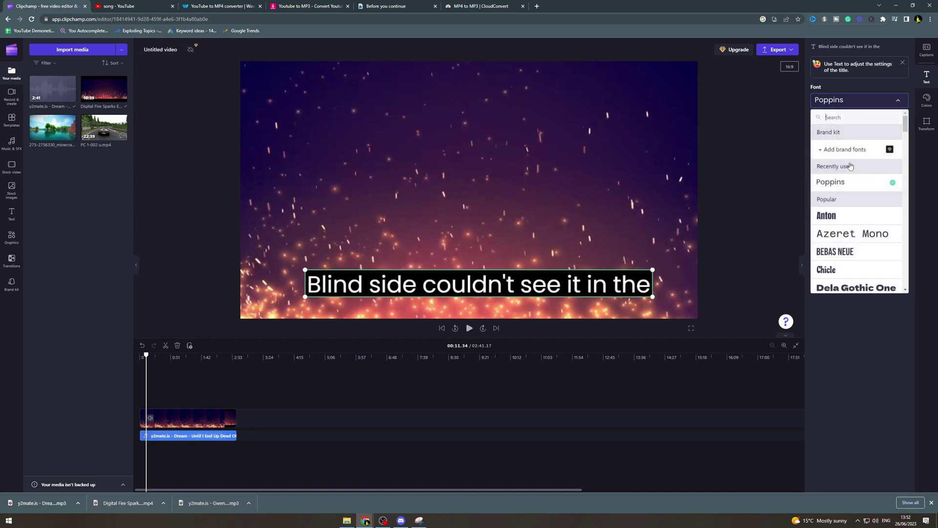
{"action": "left_click", "coordinate": [855, 233]}
{"action": "left_click_drag", "start_coordinate": [558, 285], "coordinate": [526, 111]}
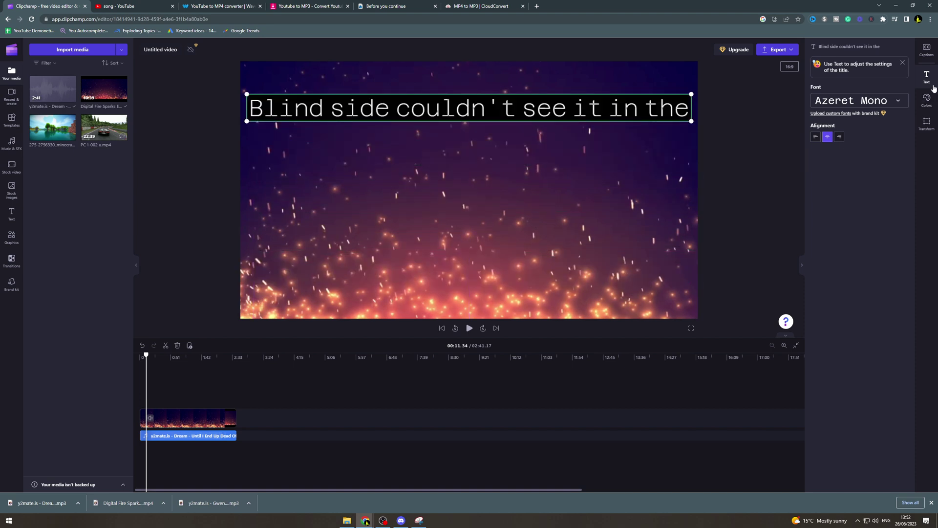
{"action": "left_click", "coordinate": [927, 99]}
{"action": "left_click", "coordinate": [925, 124]}
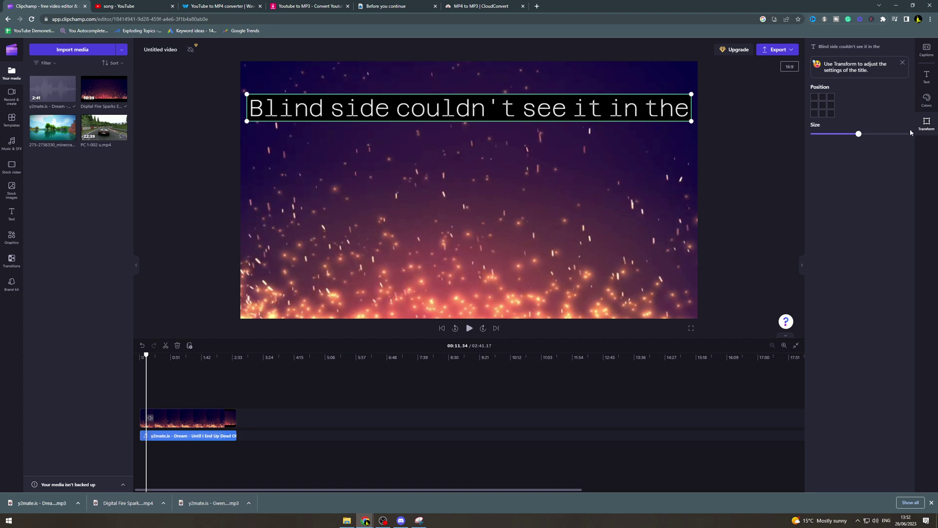
{"action": "left_click", "coordinate": [931, 51]}
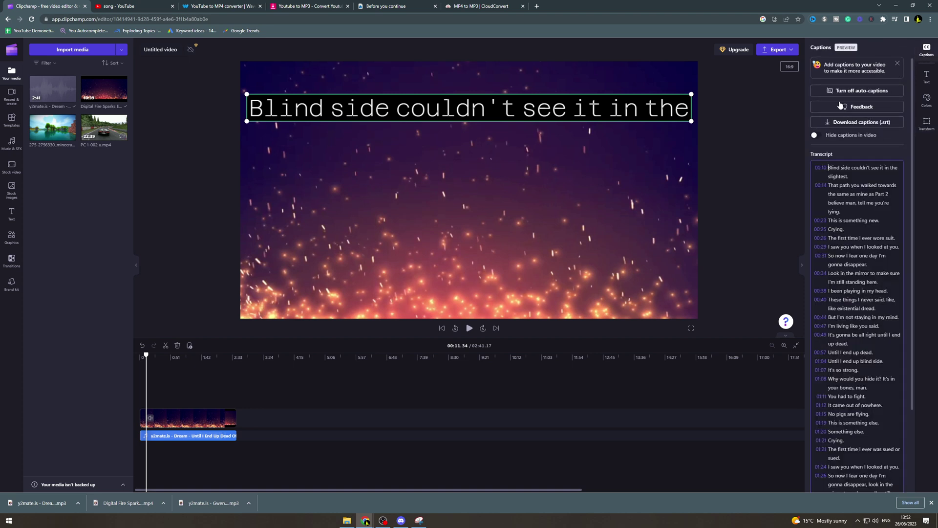
{"action": "scroll", "coordinate": [830, 318], "scroll_direction": "down", "scroll_amount": 2}
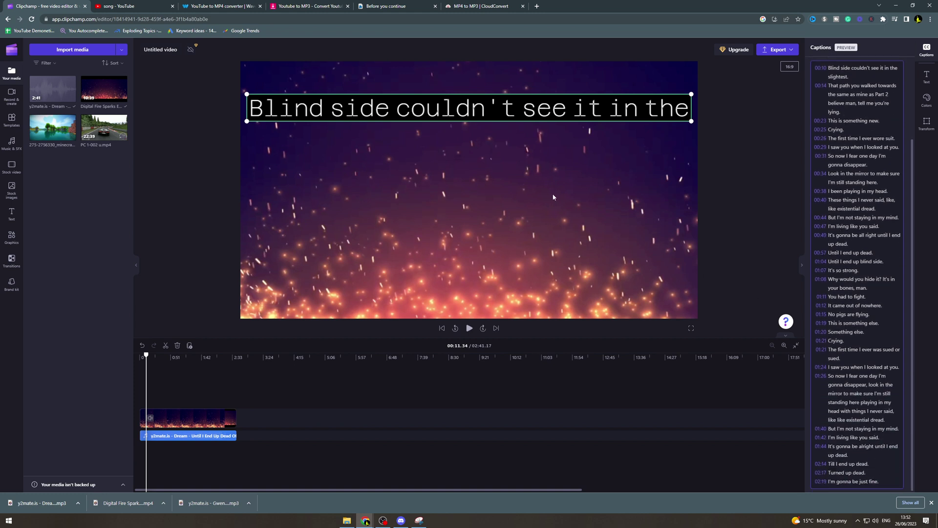